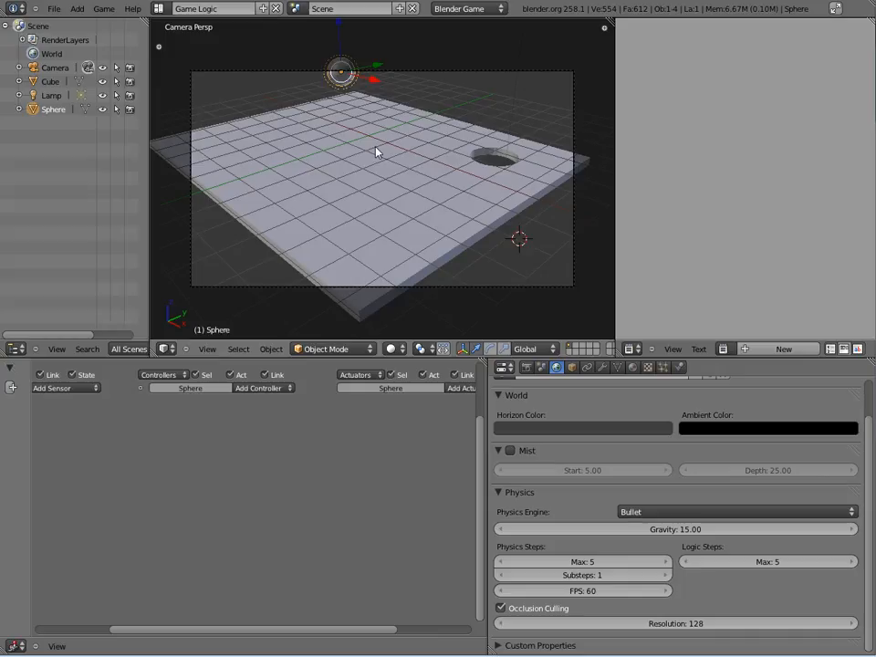
# - Add a plane mesh beside the board in the top view, placing it on the side nearest the hole
pyautogui.press('KP_7')
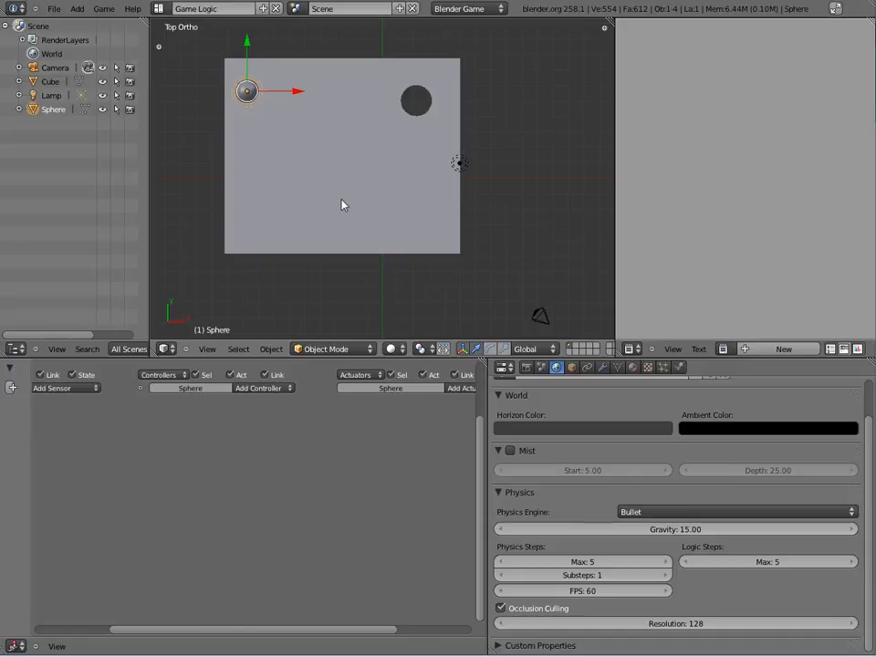
pyautogui.scroll(-3, 344, 203)
pyautogui.click(468, 153)
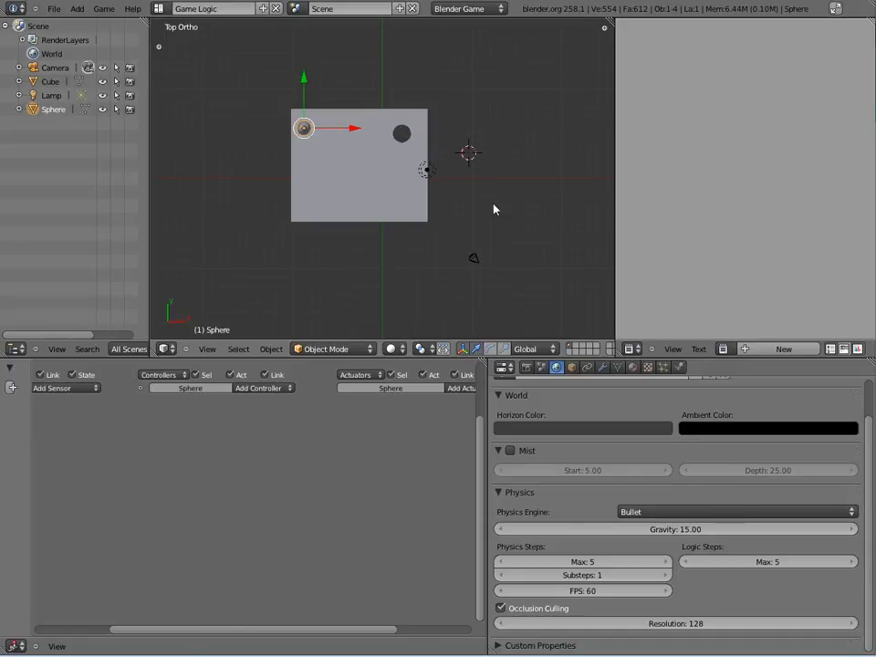
pyautogui.hotkey('shift', 'a')
pyautogui.moveTo(494, 208)
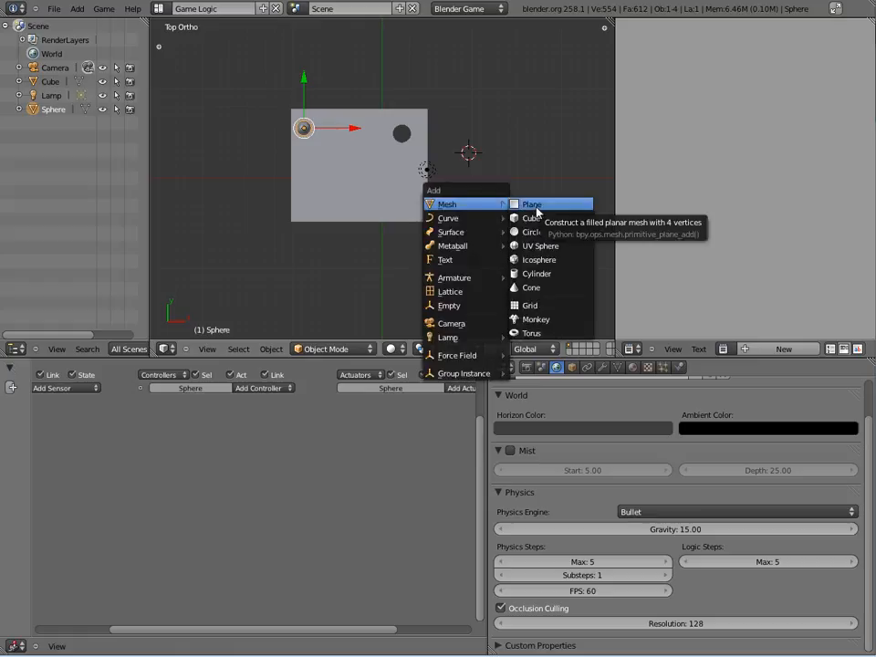
pyautogui.click(537, 212)
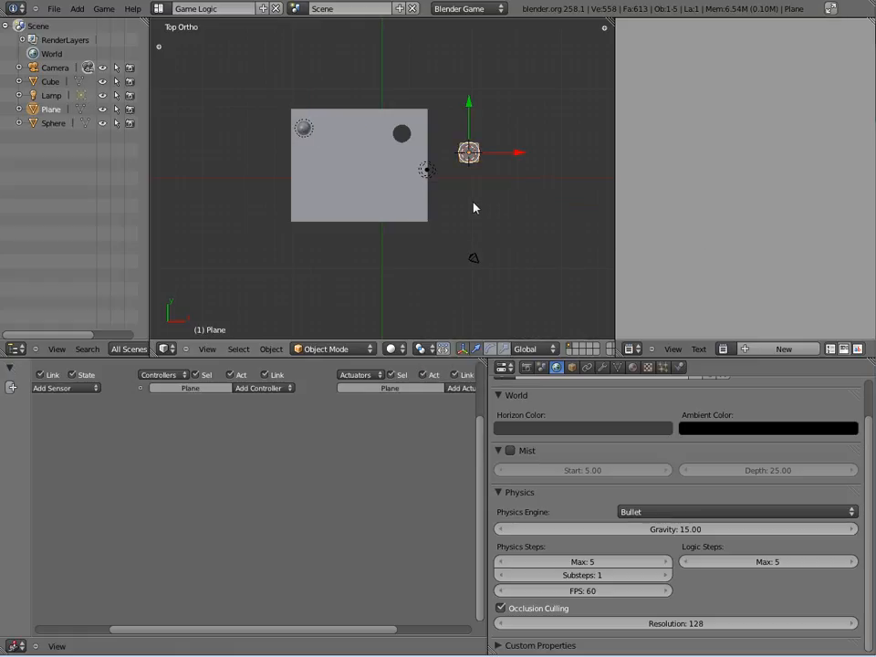
# - Scale the new plane up uniformly until it is about two and a half times the board's width
pyautogui.press('s')
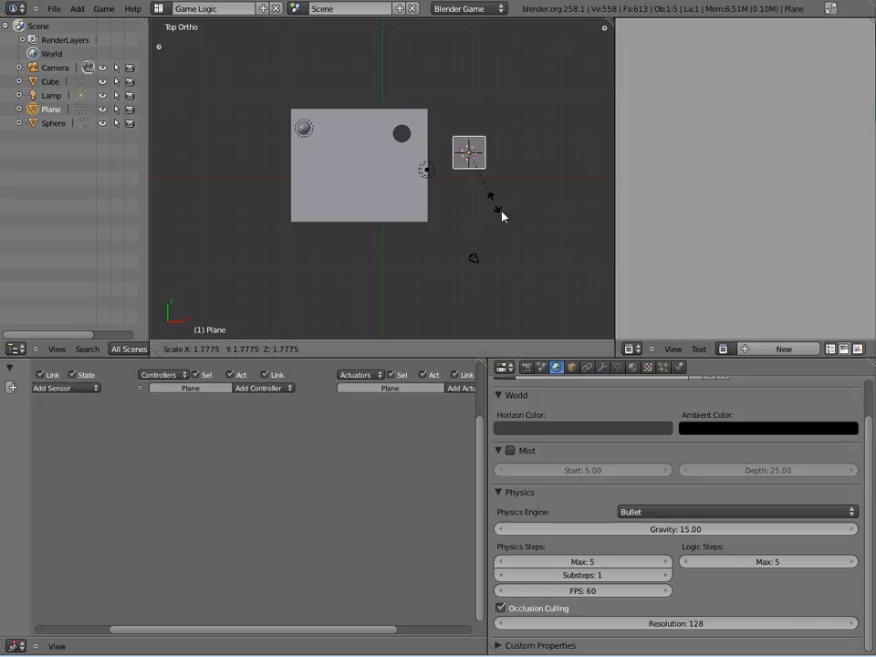
pyautogui.click(538, 250)
pyautogui.scroll(-2, 500, 219)
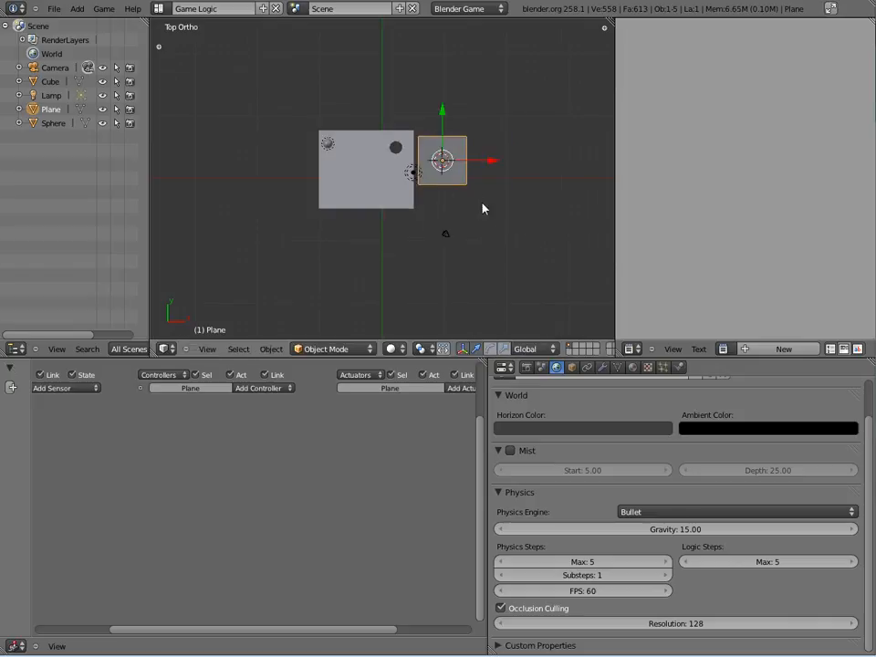
pyautogui.press('s')
pyautogui.click(643, 392)
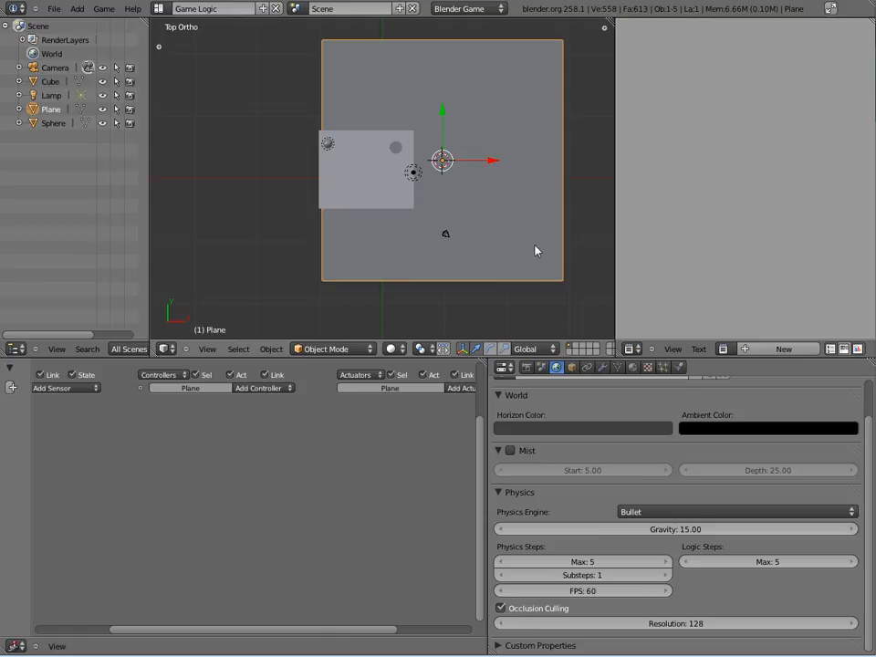
# - Centre the large plane beneath the board along X and Y, and raise it slightly along Z
pyautogui.moveTo(497, 168); pyautogui.dragTo(416, 166)
pyautogui.moveTo(374, 111); pyautogui.dragTo(364, 120)
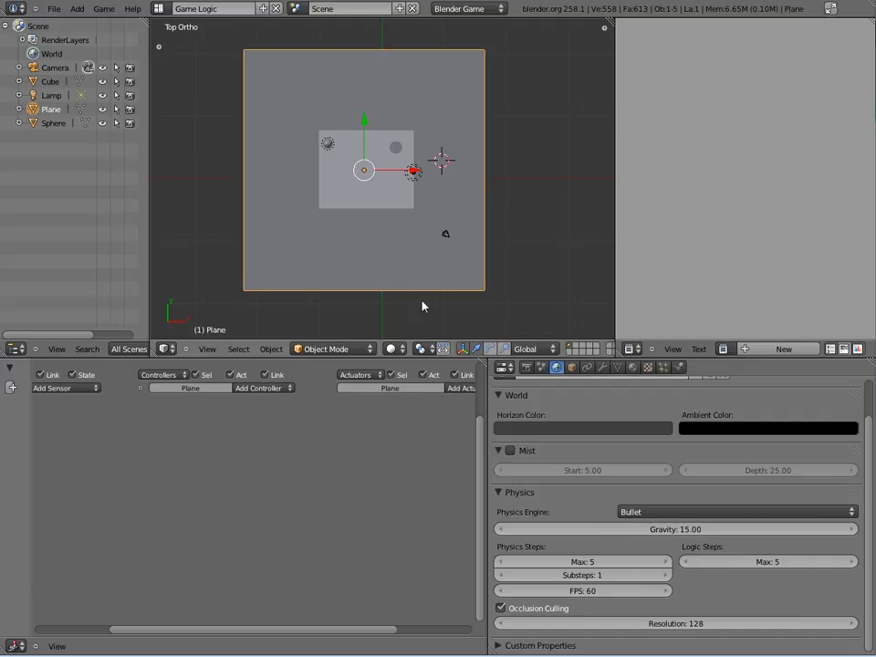
pyautogui.moveTo(423, 305); pyautogui.dragTo(297, 167, button='middle')
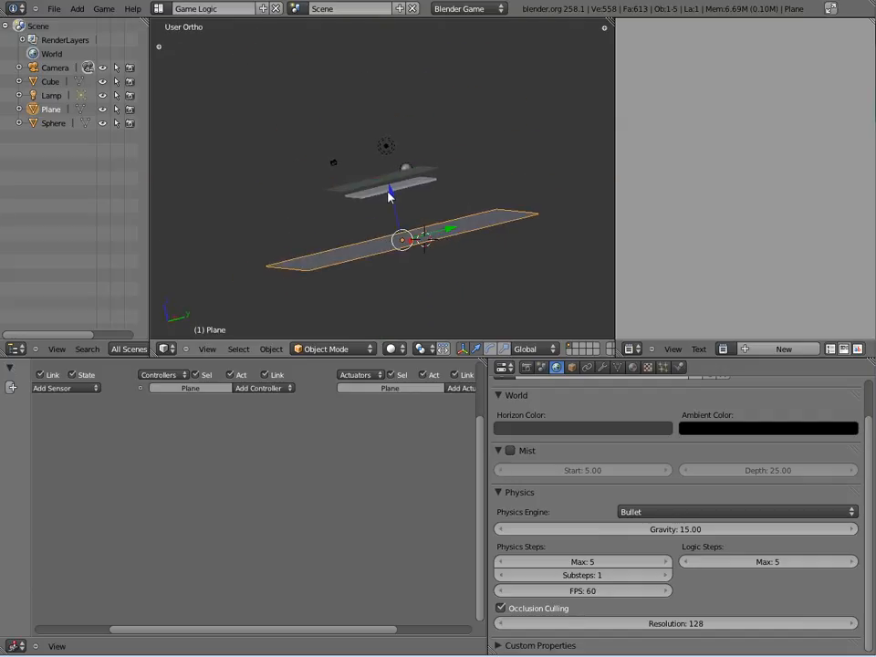
pyautogui.moveTo(392, 192); pyautogui.dragTo(336, 205)
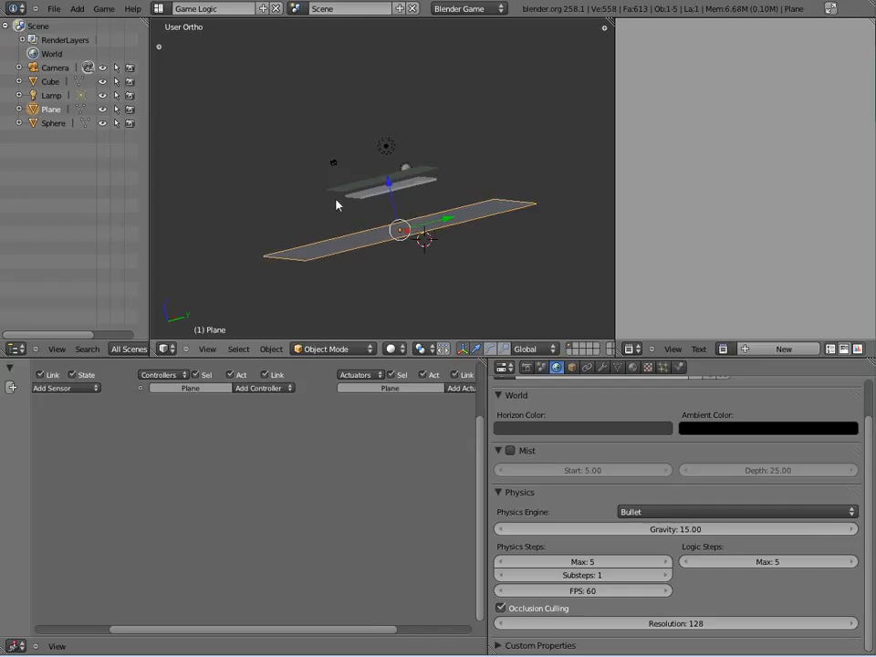
# - Add a Float game property named "ball" to the sphere
pyautogui.moveTo(335, 205); pyautogui.dragTo(347, 229, button='middle')
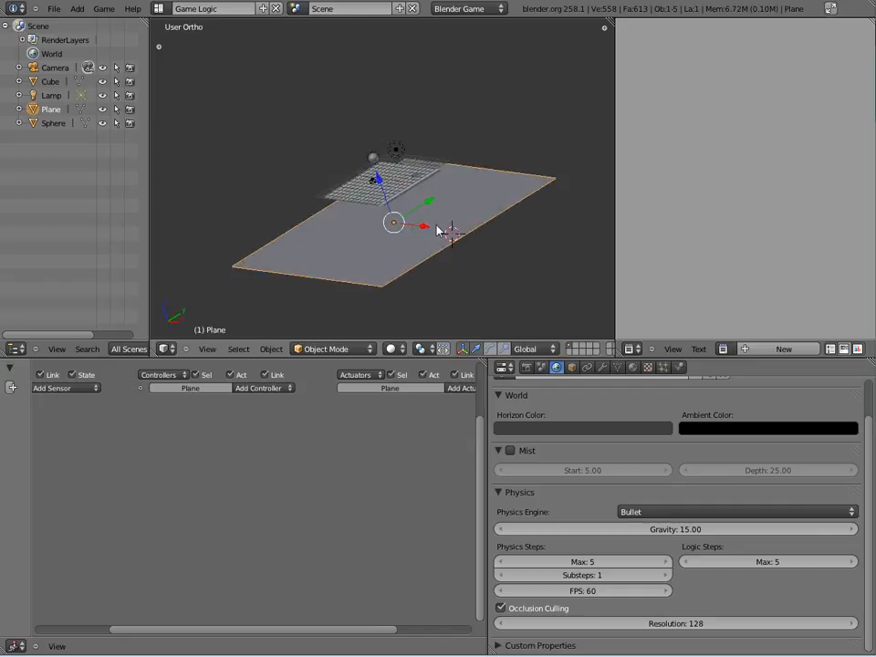
pyautogui.moveTo(298, 186); pyautogui.dragTo(365, 226, button='middle')
pyautogui.scroll(3, 327, 150)
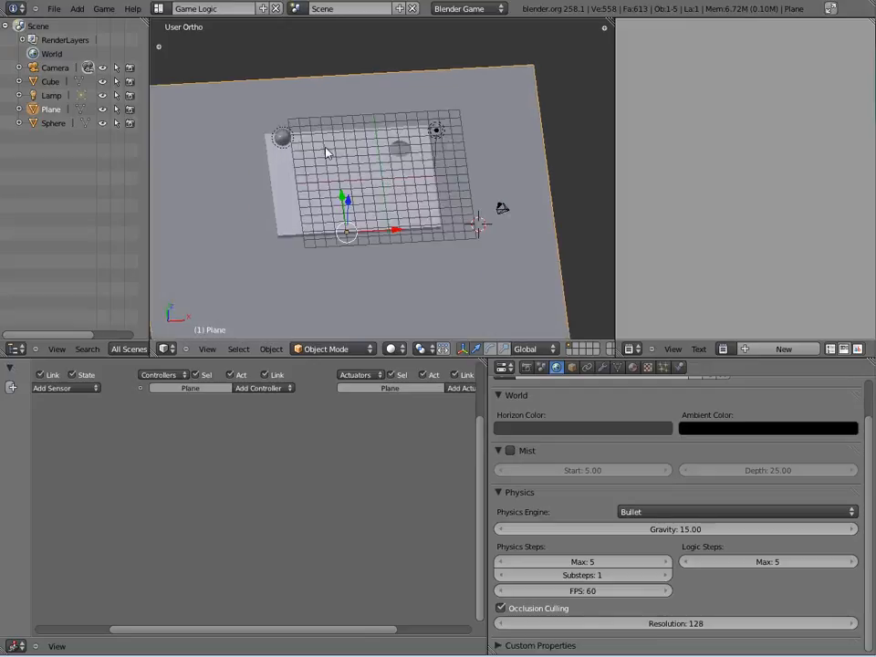
pyautogui.scroll(-2, 320, 158)
pyautogui.rightClick(282, 140)
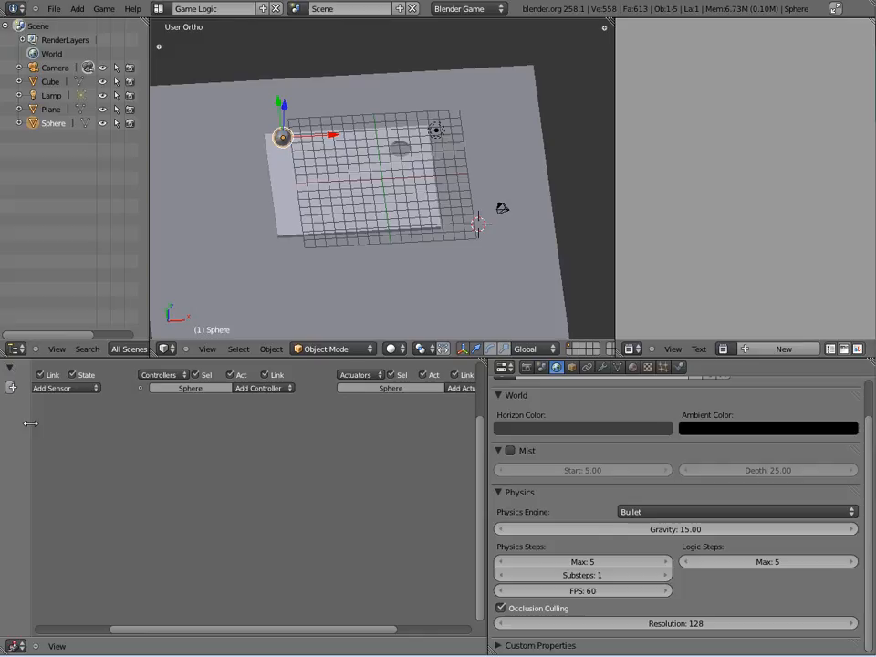
pyautogui.moveTo(30, 423); pyautogui.dragTo(262, 442)
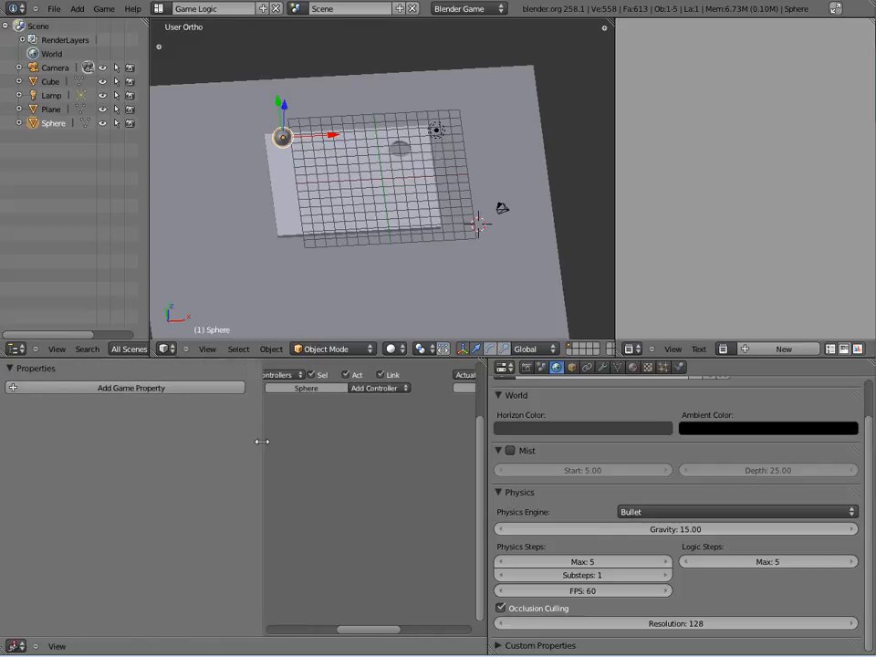
pyautogui.click(120, 390)
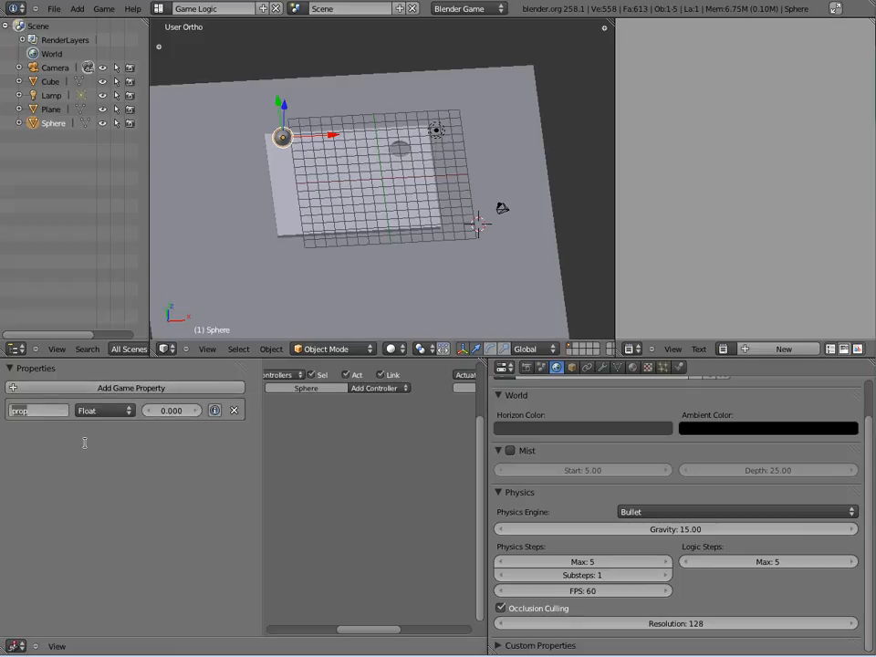
pyautogui.write('bo')
pyautogui.press('Return')
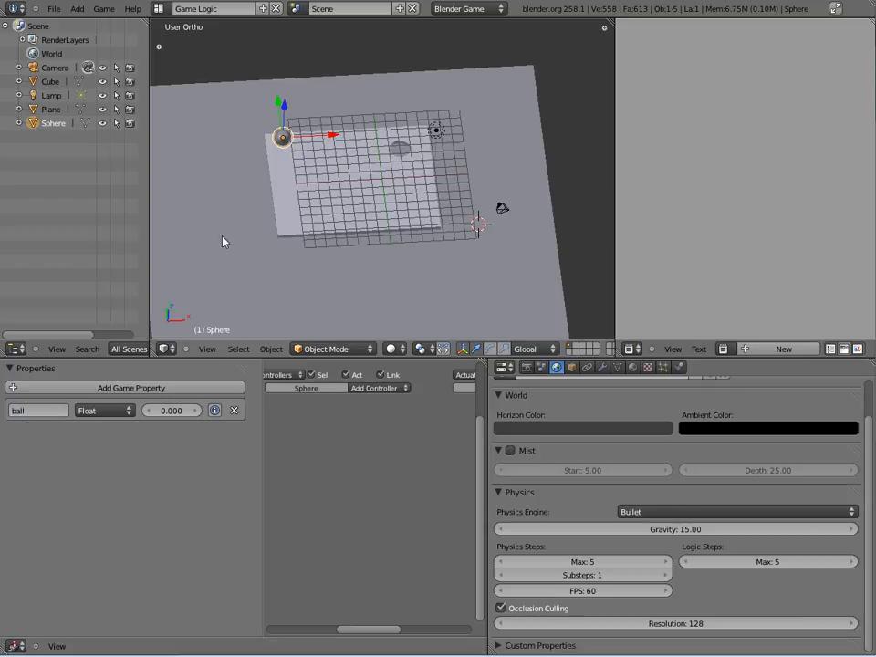
# - Select the large plane and maximize the logic editor so all its sensor, controller and actuator columns fit
pyautogui.rightClick(243, 94)
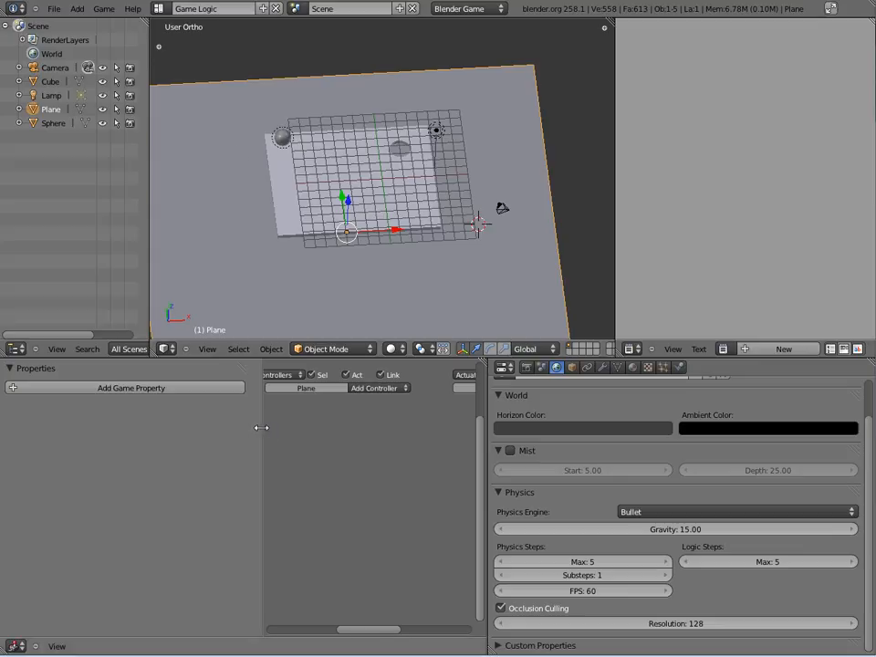
pyautogui.moveTo(262, 427); pyautogui.dragTo(108, 420)
pyautogui.moveTo(486, 450); pyautogui.dragTo(799, 413)
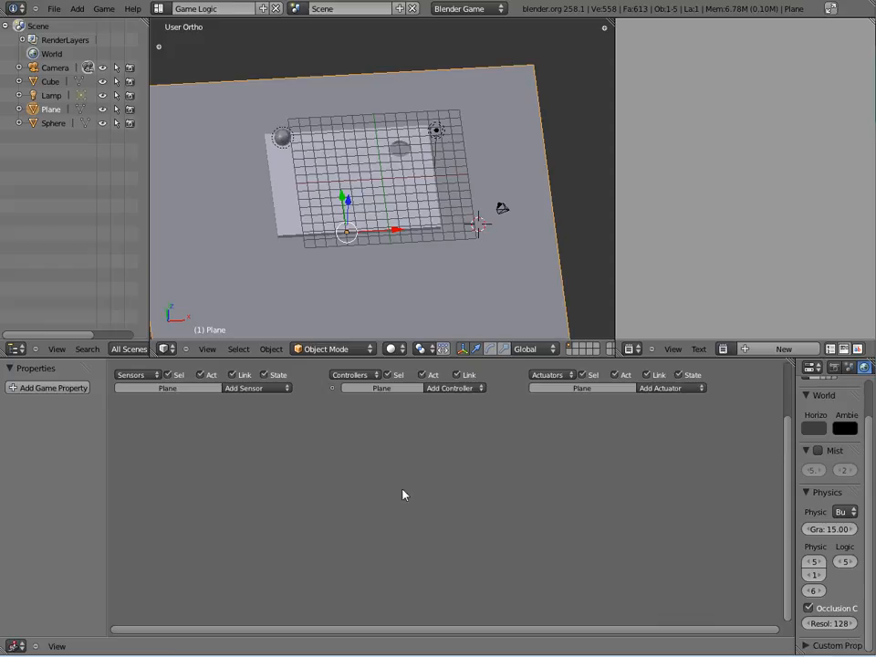
pyautogui.hotkey('ctrl', 'Up')
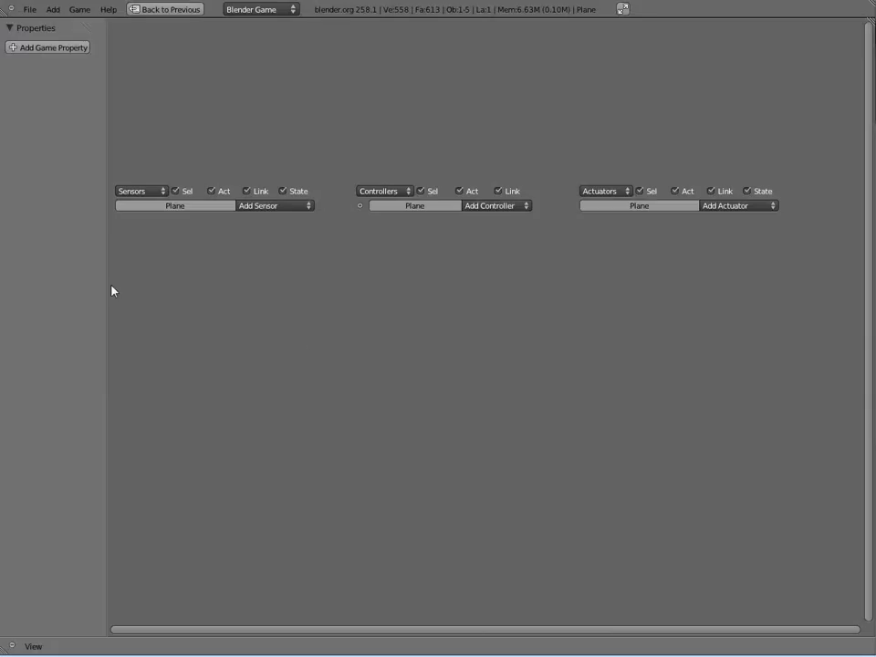
pyautogui.moveTo(109, 291); pyautogui.dragTo(51, 286)
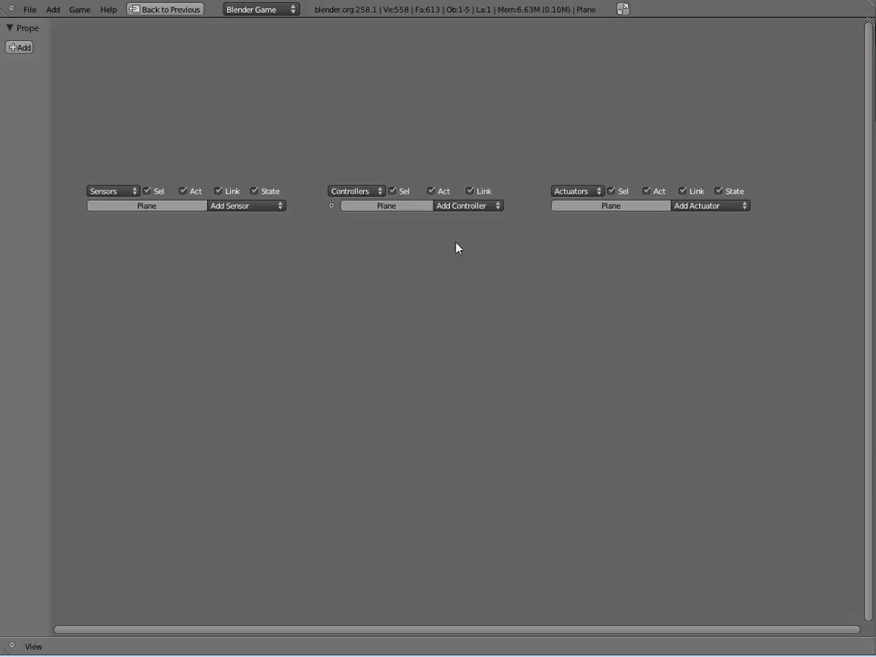
pyautogui.scroll(1, 457, 249)
pyautogui.scroll(1, 454, 258)
pyautogui.moveTo(428, 274); pyautogui.dragTo(477, 272, button='middle')
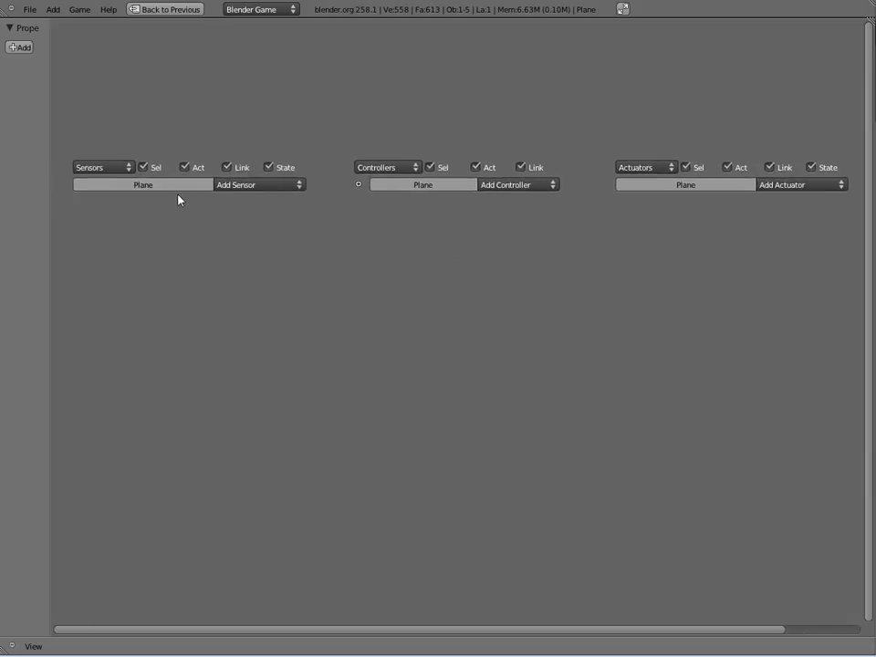
# - Add a Collision sensor to the plane that reacts to the property "ball"
pyautogui.click(300, 187)
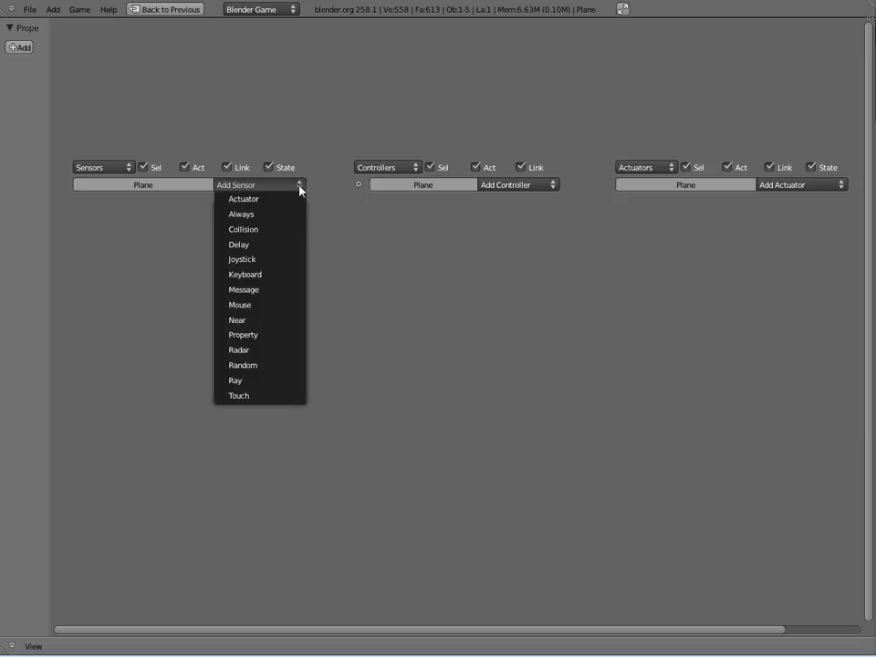
pyautogui.click(276, 230)
pyautogui.click(236, 260)
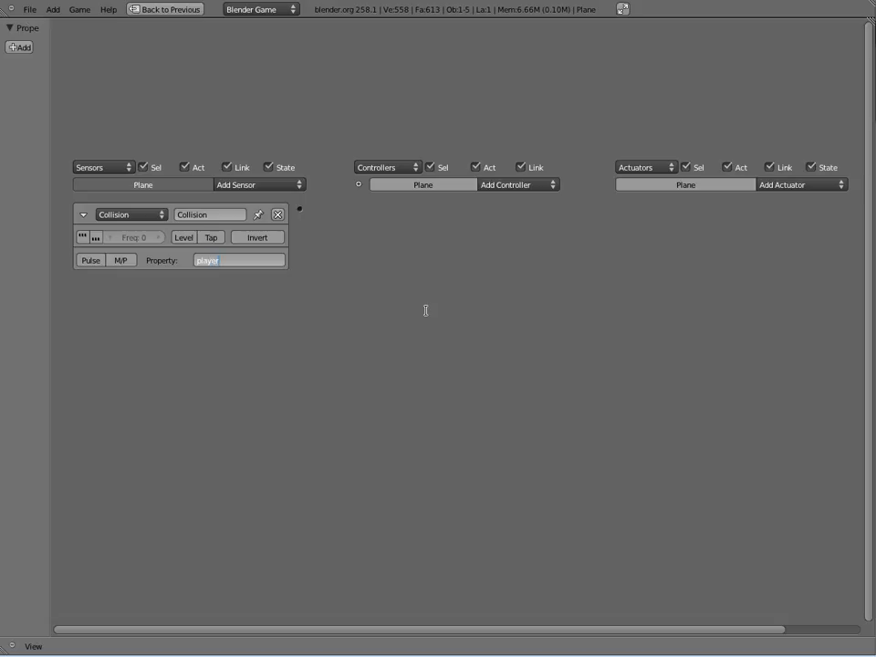
pyautogui.moveTo(226, 262); pyautogui.dragTo(191, 263)
pyautogui.write('ball')
pyautogui.click(224, 295)
# - Add an And controller to the plane and link the Collision sensor to it
pyautogui.click(524, 187)
pyautogui.click(522, 203)
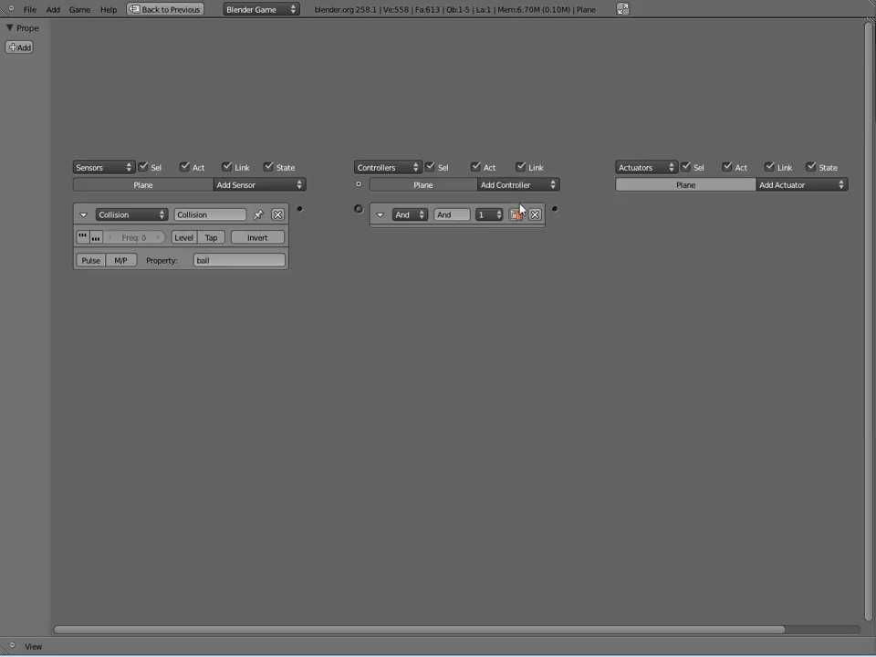
pyautogui.moveTo(336, 217); pyautogui.dragTo(359, 209)
# - Add a Scene actuator set to Restart and link the And controller to it
pyautogui.click(782, 187)
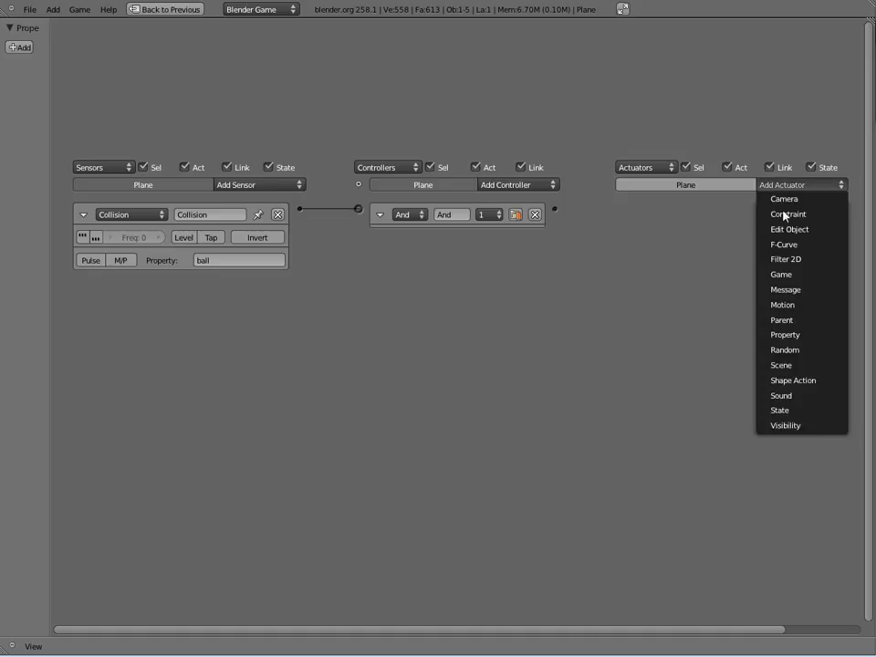
pyautogui.click(782, 365)
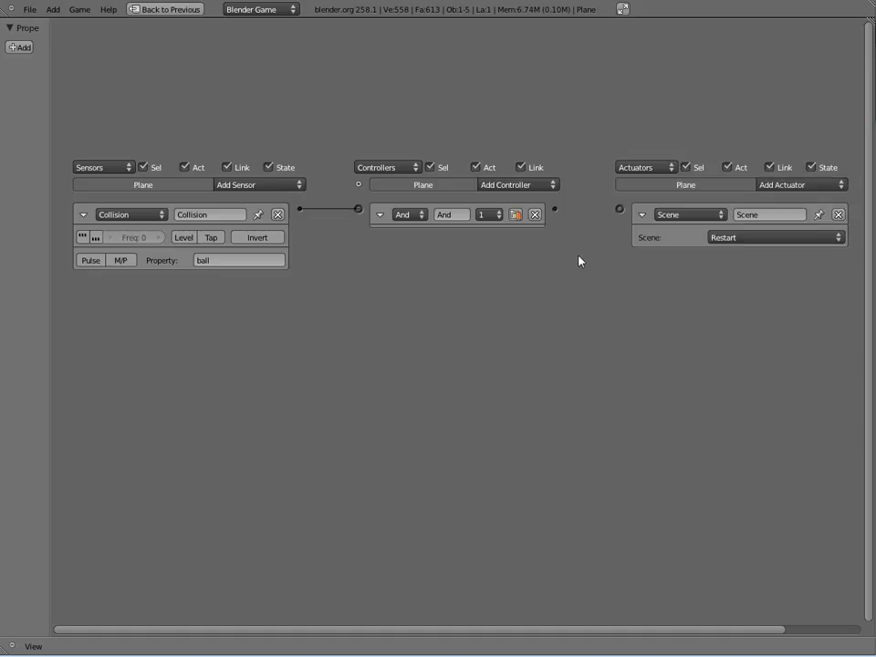
pyautogui.moveTo(557, 214); pyautogui.dragTo(621, 213)
# - Restore the full Game Logic layout and start the game from the camera view
pyautogui.click(159, 11)
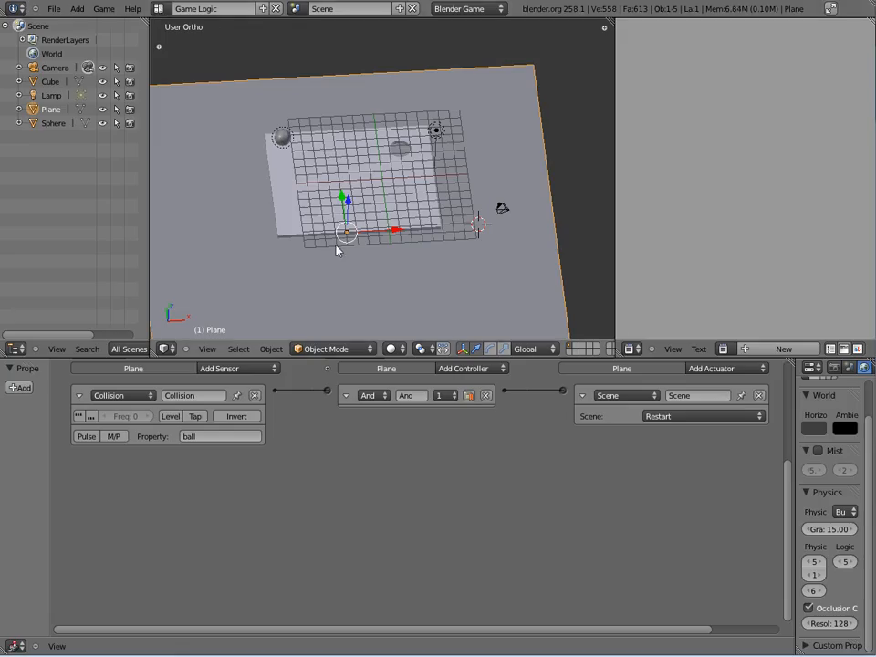
pyautogui.press('KP_0')
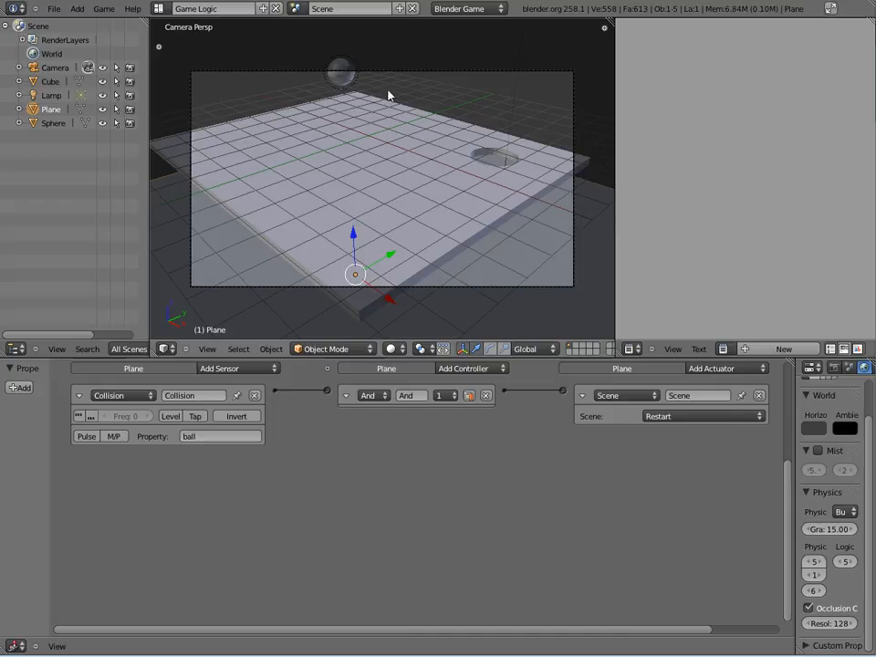
pyautogui.press('p')
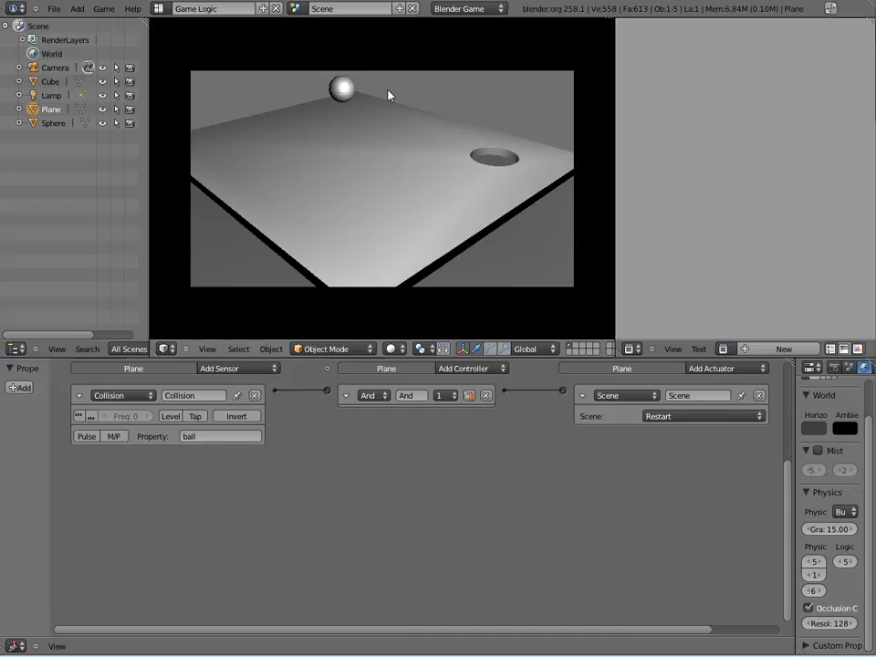
# - Test the scene restart by tilting the board in different directions to roll the ball off or into the hole, and end the game
pyautogui.press('Up')
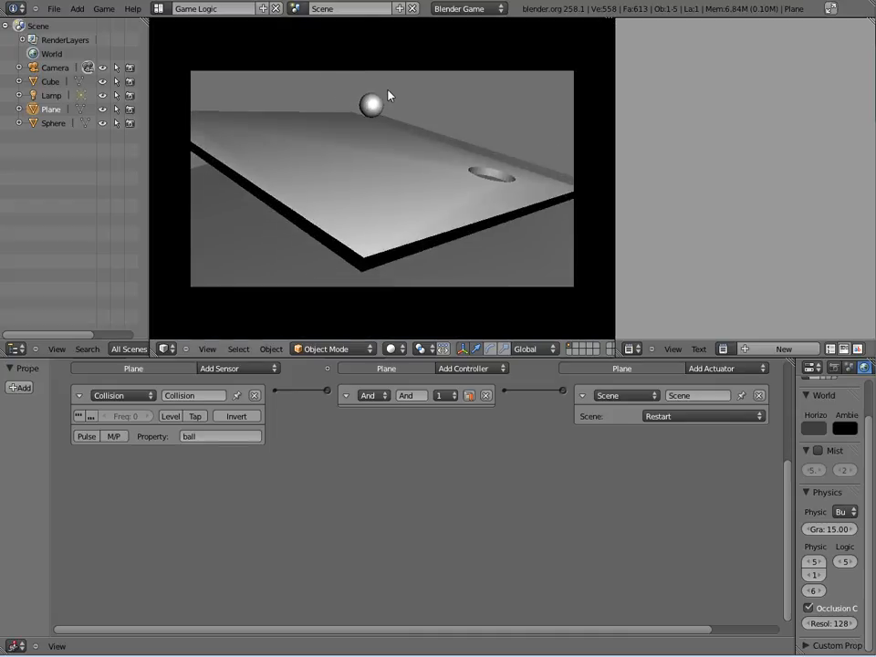
pyautogui.press('Down')
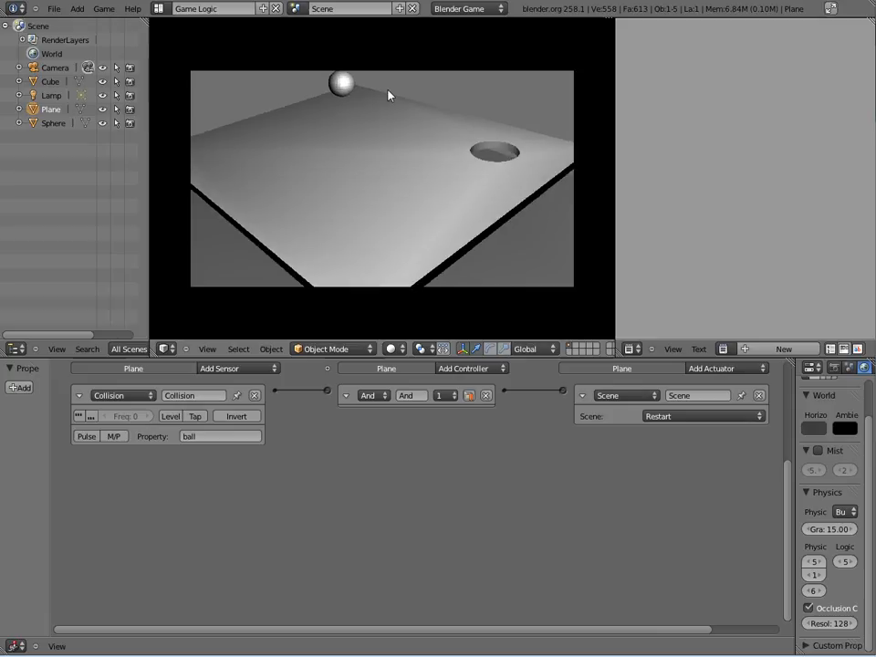
pyautogui.press('Down')
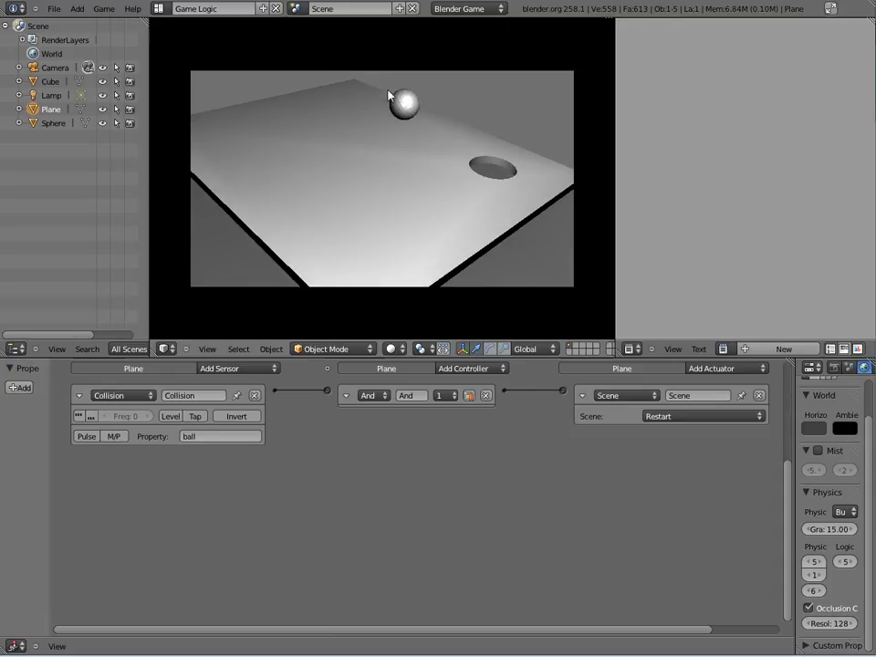
pyautogui.press('Left')
pyautogui.press('Left')
pyautogui.press('Left')
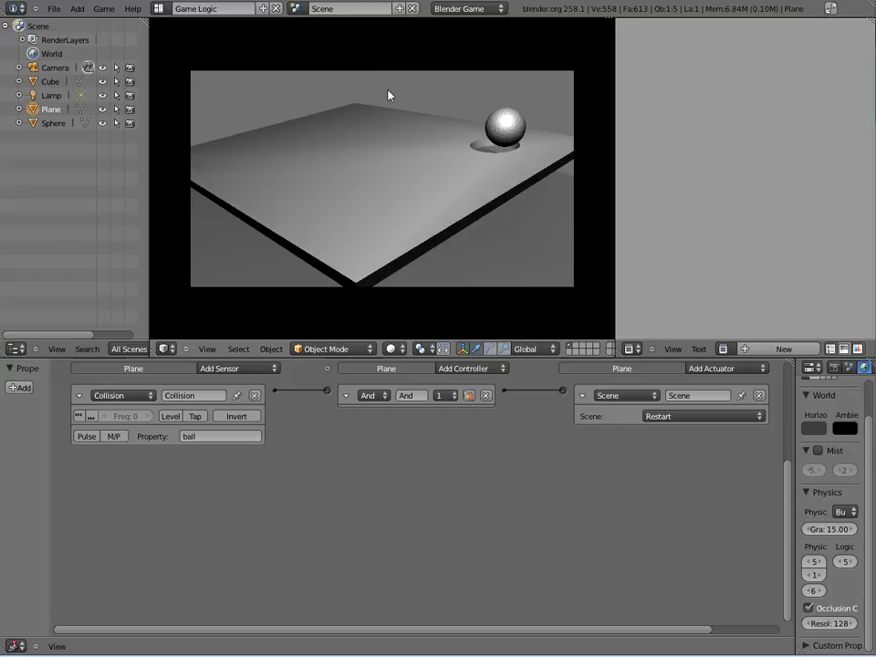
pyautogui.press('Right')
pyautogui.press('Up')
pyautogui.press('Right')
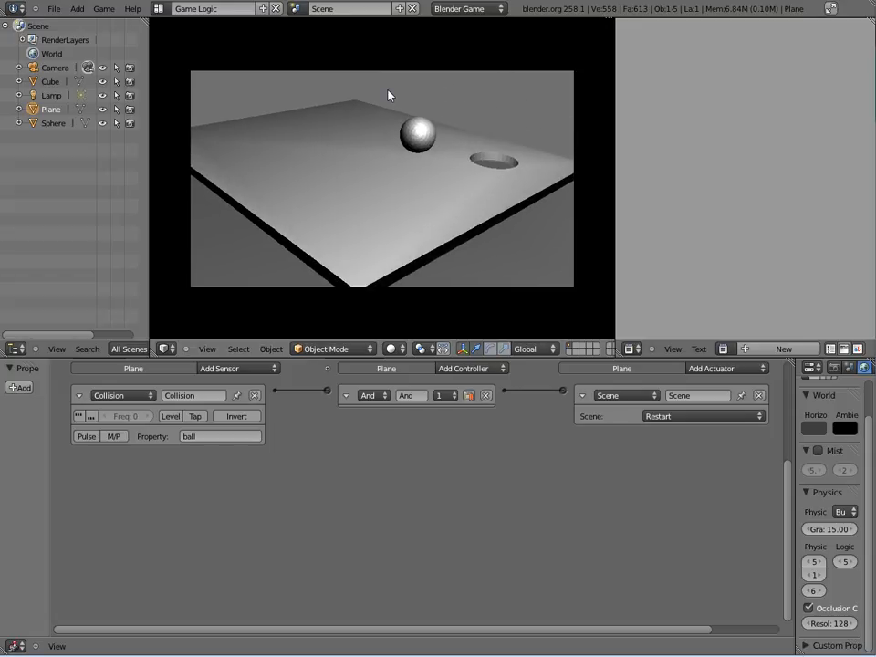
pyautogui.press('Right')
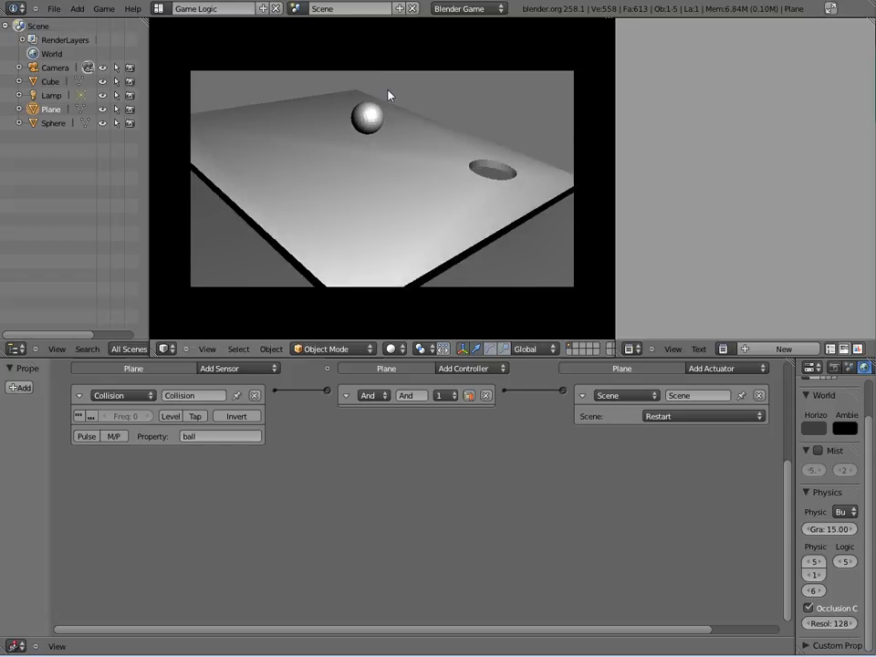
pyautogui.press('Left')
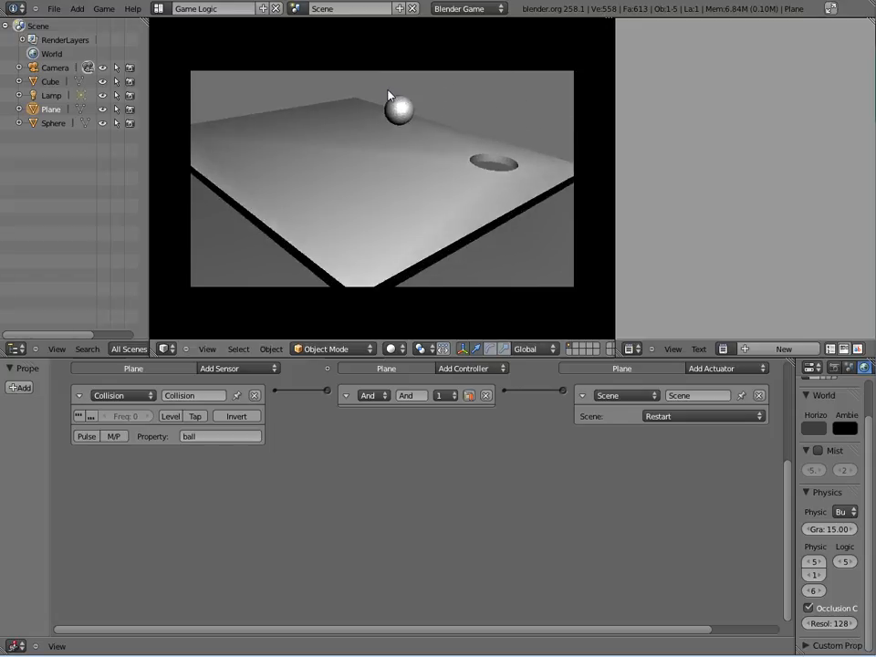
pyautogui.press('Down')
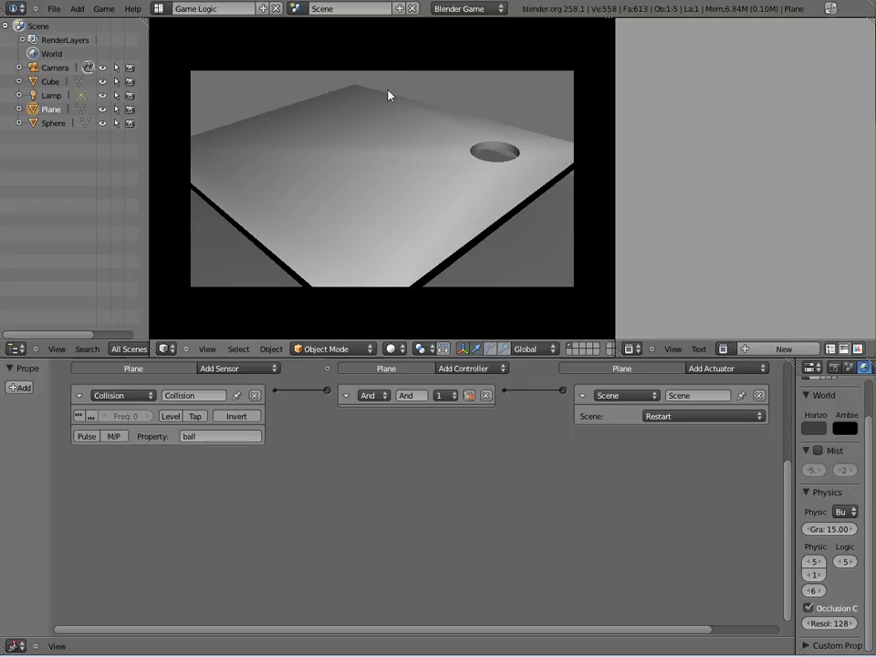
pyautogui.press('Right')
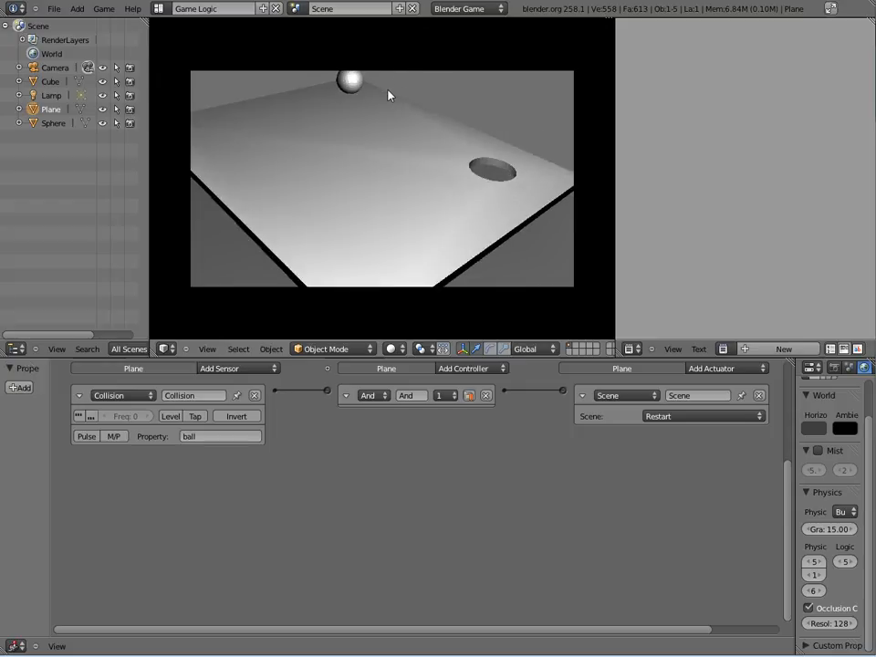
pyautogui.press('Left')
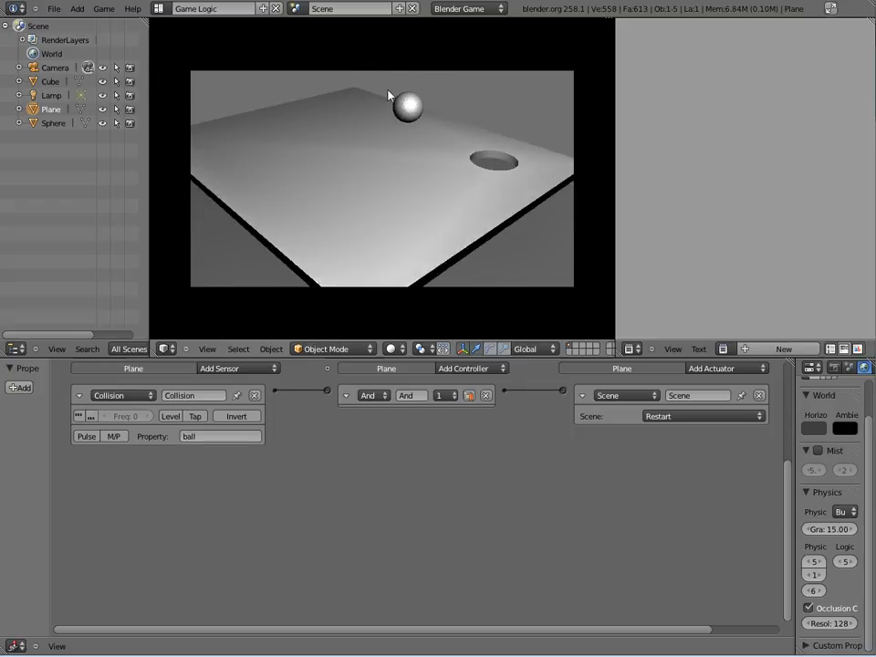
pyautogui.press('Left')
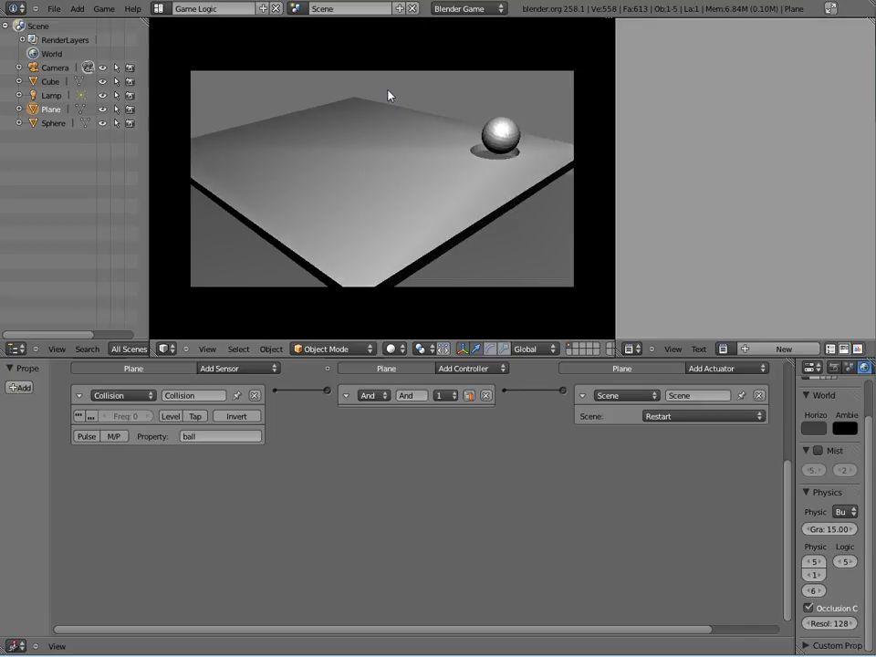
pyautogui.press('Left')
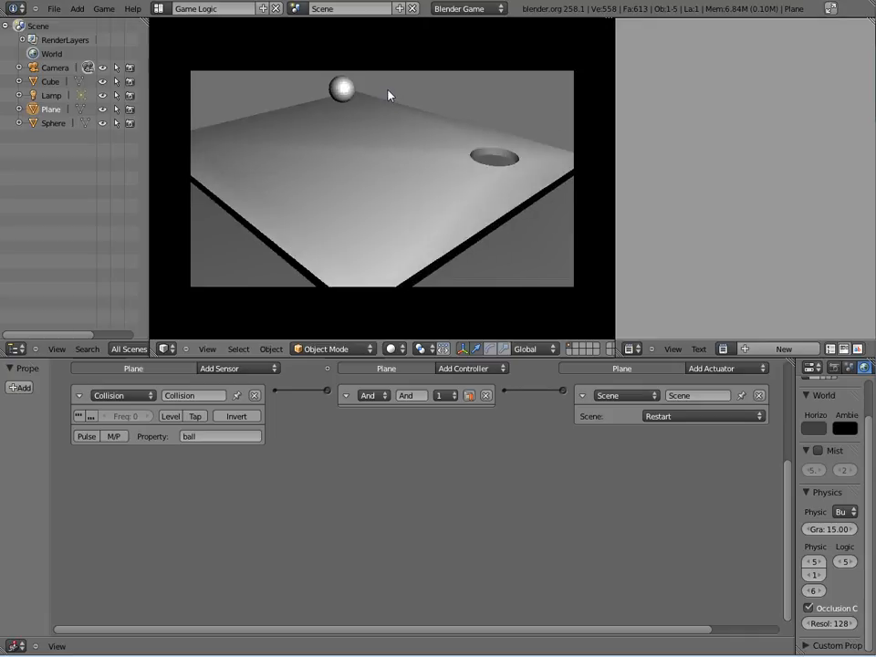
pyautogui.press('Right')
pyautogui.press('Right')
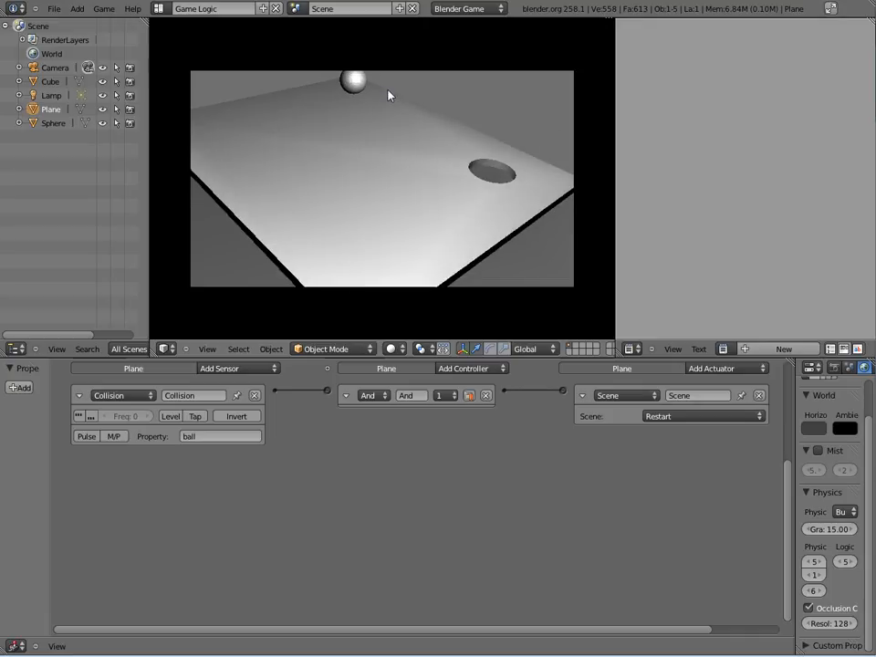
pyautogui.press('Left')
pyautogui.press('Left')
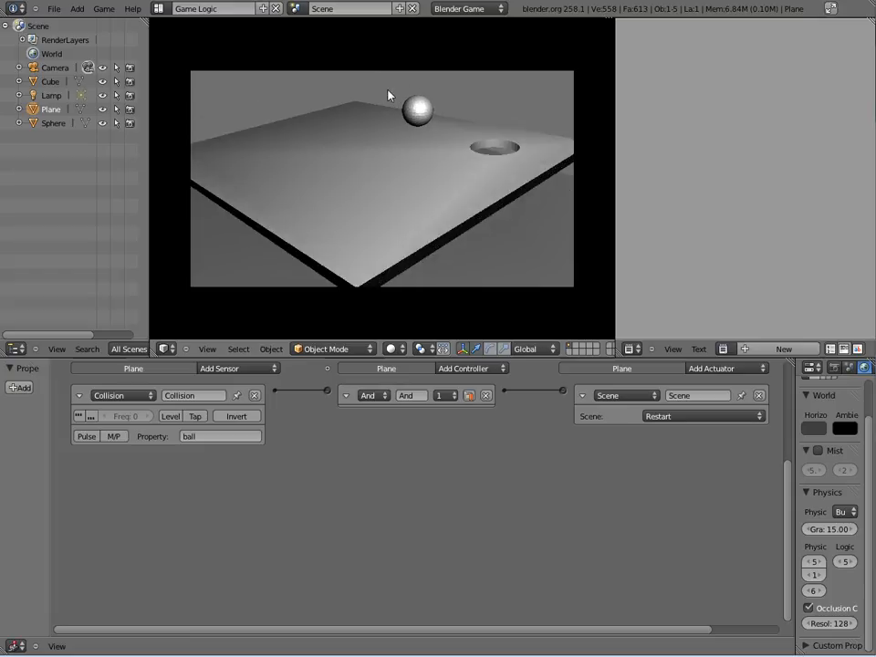
pyautogui.press('Right')
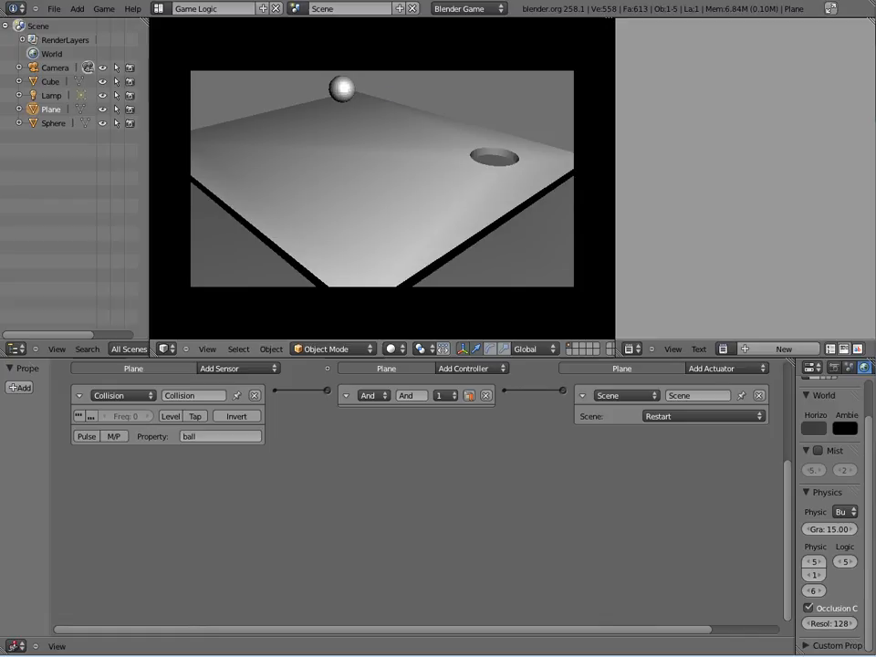
pyautogui.press('Escape')
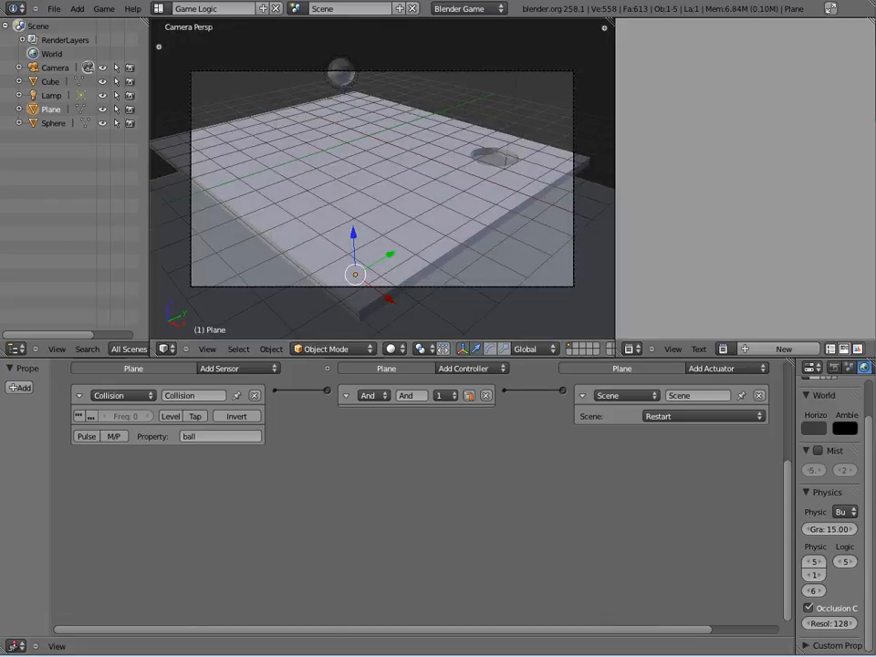